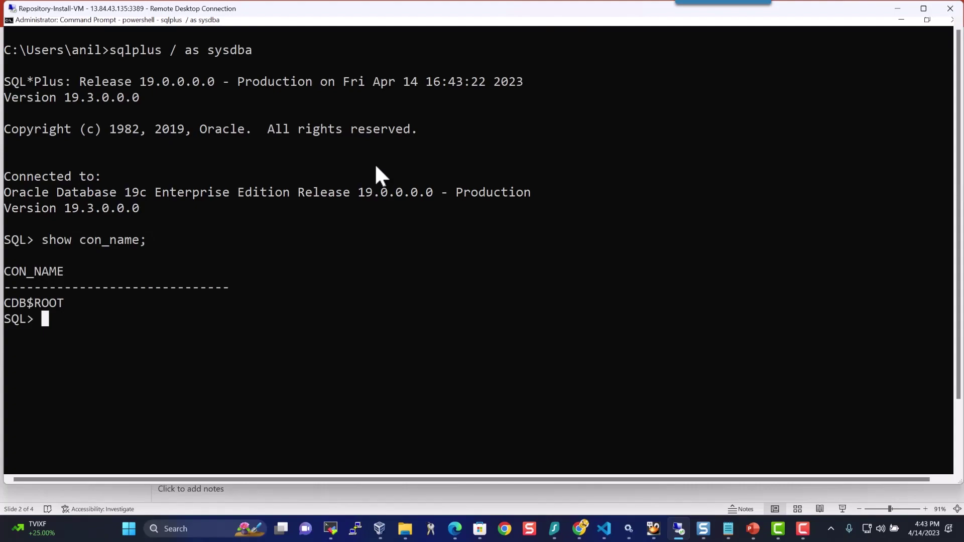
# - List the pluggable databases, and connect to ERSPDB1 as sys with the sysdba role, entering the account password
pyautogui.write('show pdbs;')
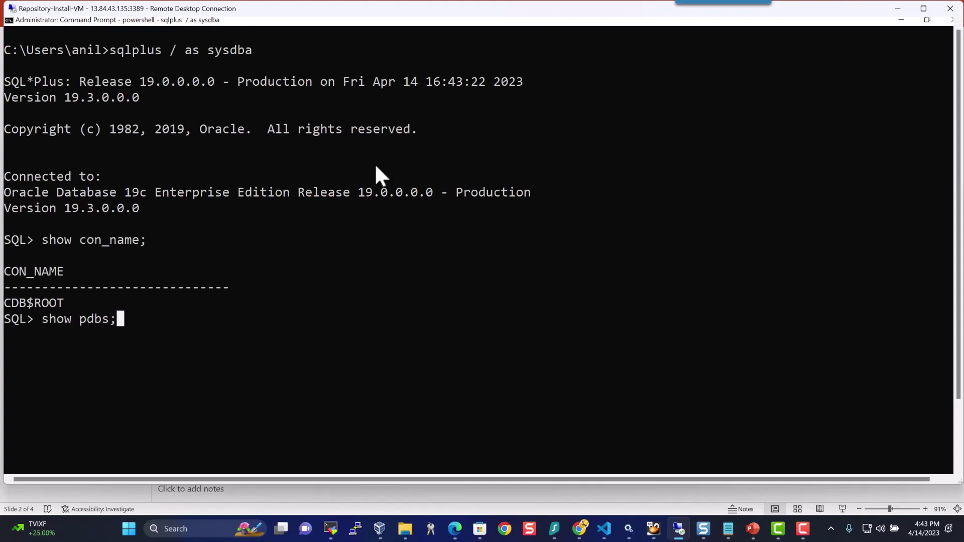
pyautogui.press('Return')
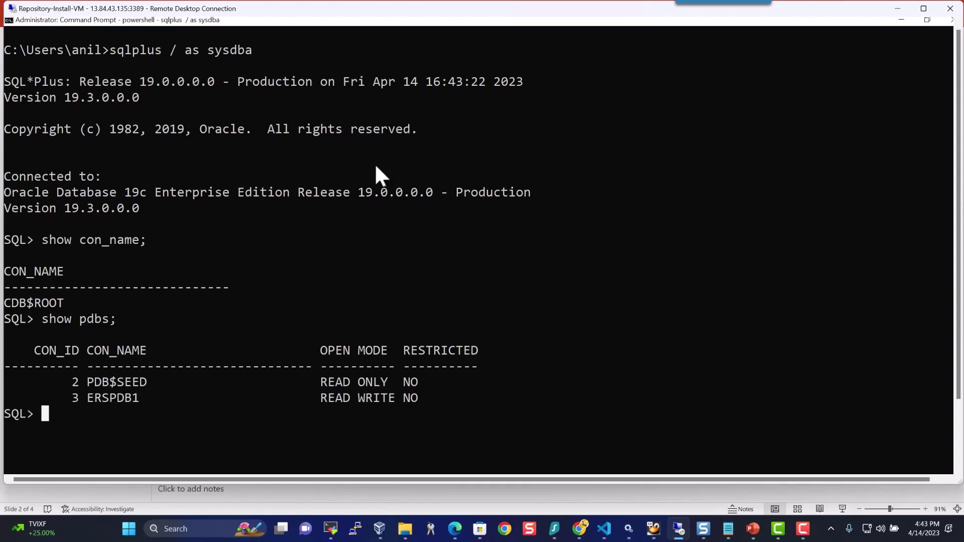
pyautogui.write('conn sys@ERSP')
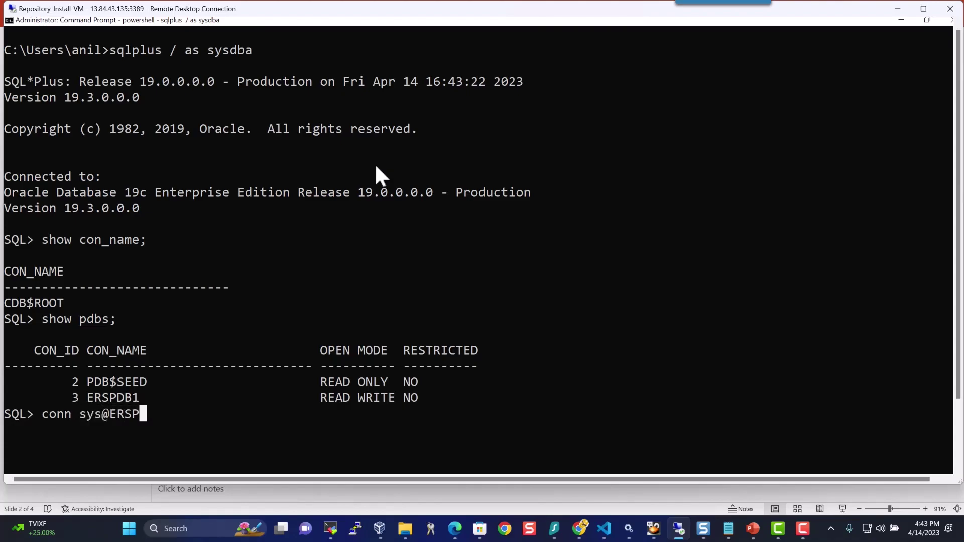
pyautogui.write('DB1 as sysdba')
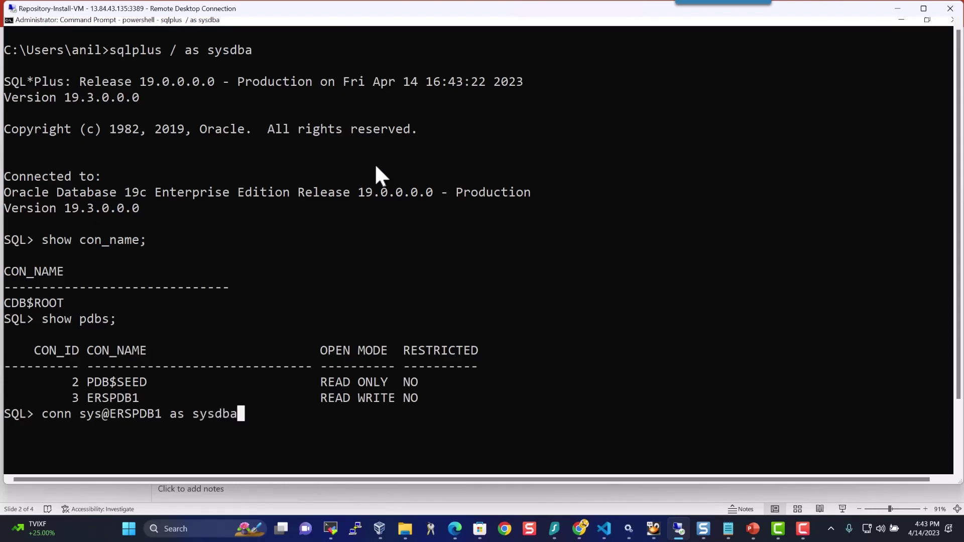
pyautogui.press('Return')
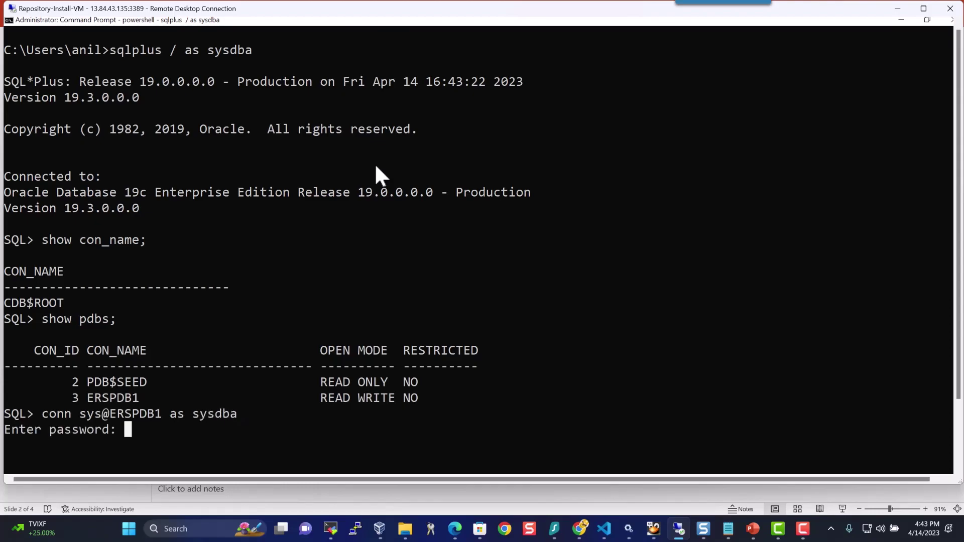
pyautogui.press('Return')
pyautogui.scroll(-2, 376, 168)
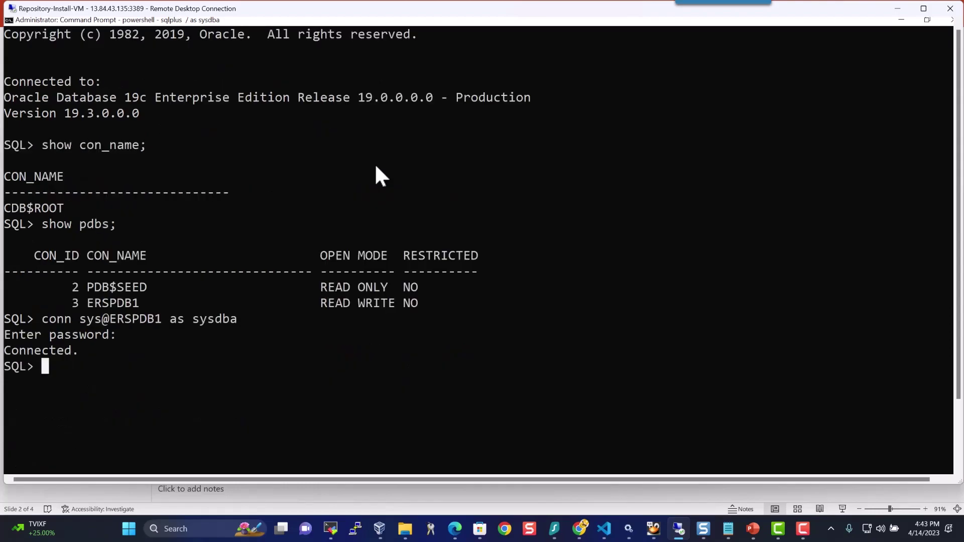
# - Show the name of the current container with show con_name
pyautogui.write('show con_')
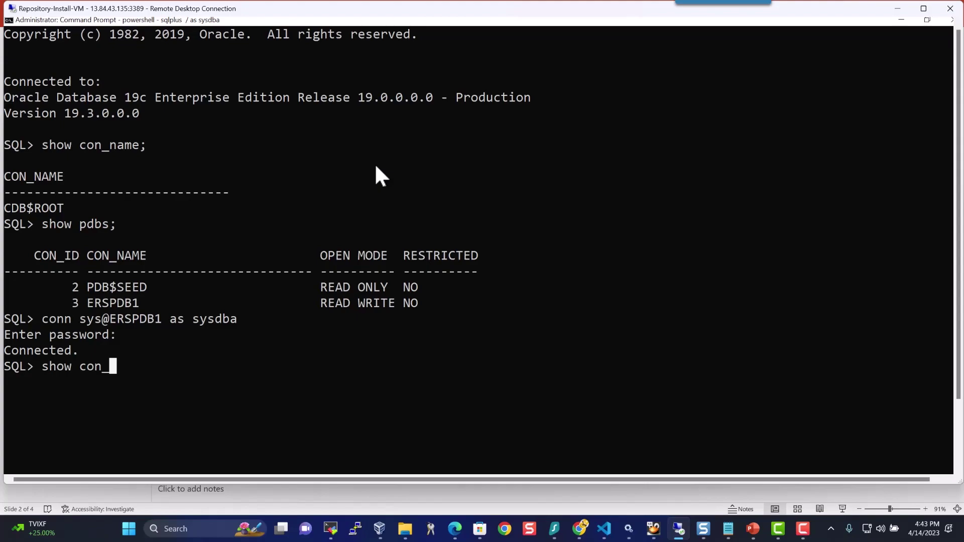
pyautogui.write('name;')
pyautogui.press('BackSpace')
pyautogui.write(';')
pyautogui.press('Return')
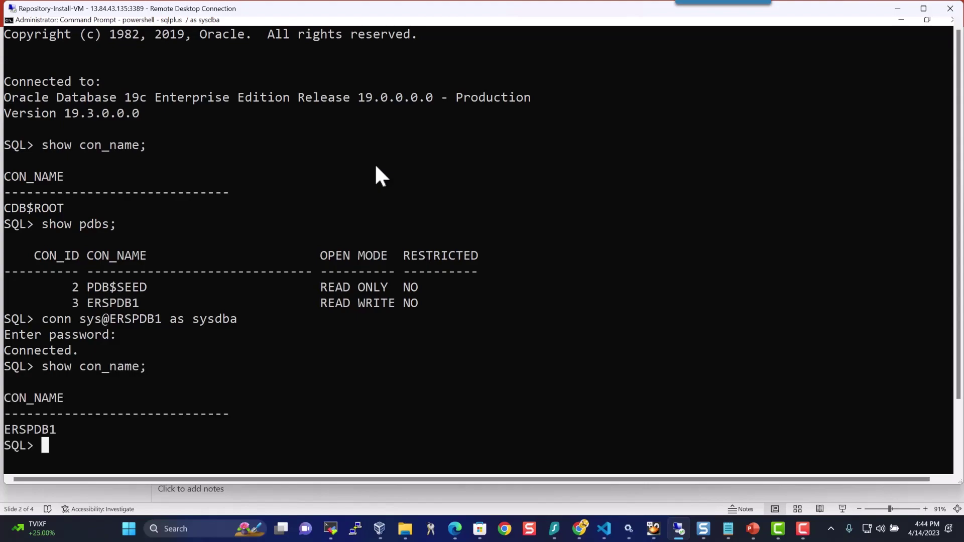
# - Switch to Oracle SQL Developer and review the erstudio user creation and grant script in the ERS PDB1.sql worksheet
pyautogui.moveTo(958, 214); pyautogui.dragTo(958, 335)
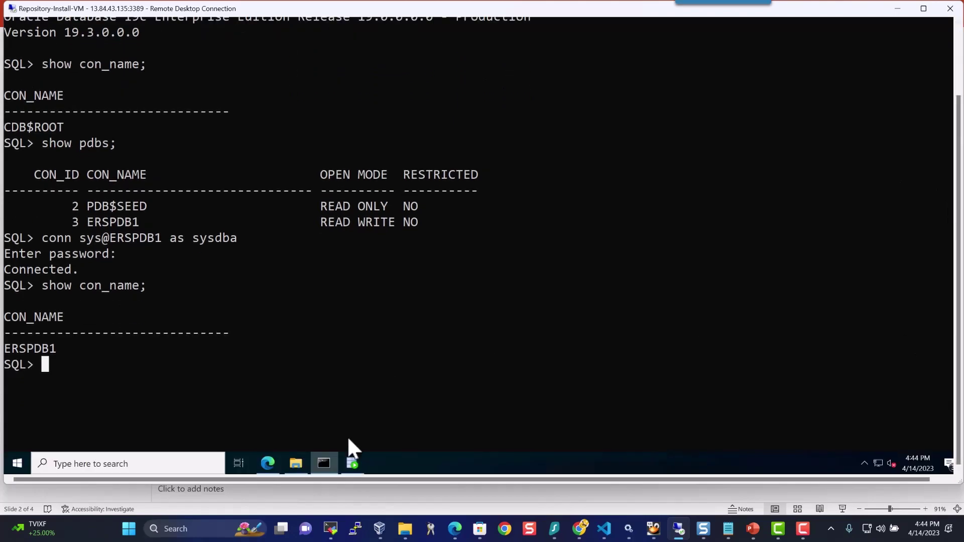
pyautogui.click(351, 462)
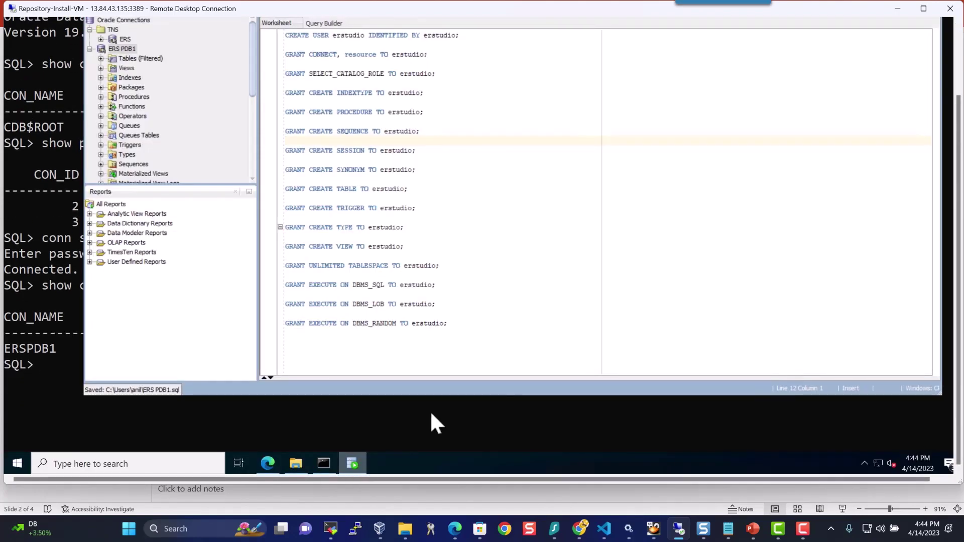
pyautogui.scroll(3, 959, 246)
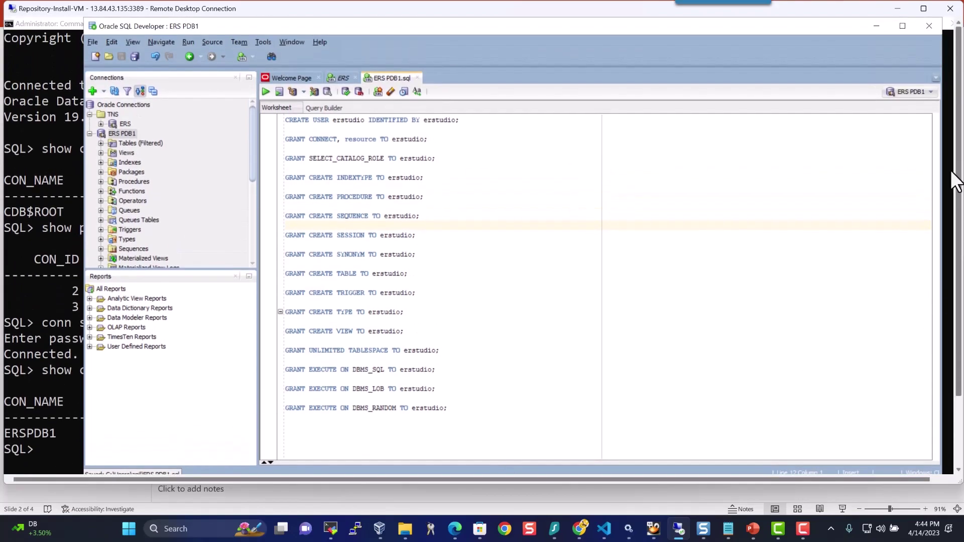
pyautogui.click(465, 122)
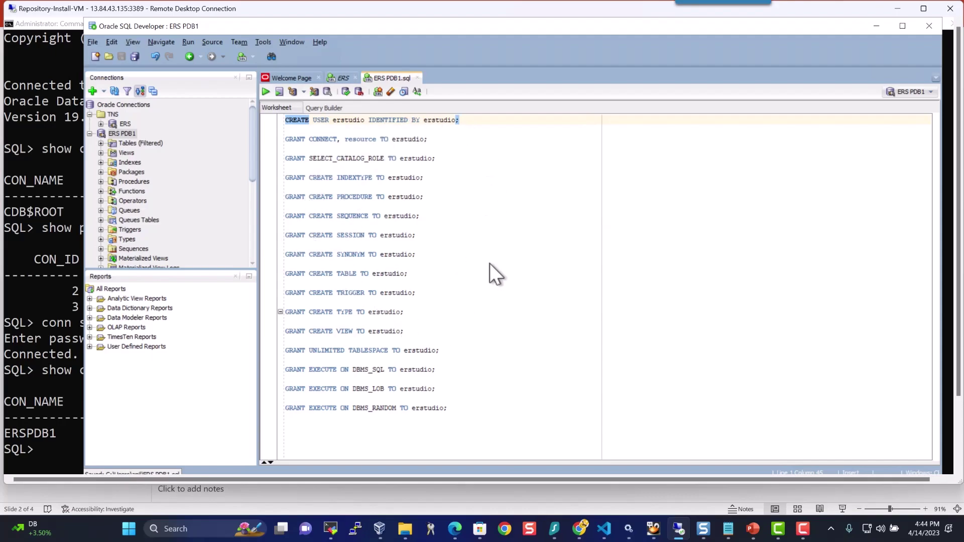
# - Switch to the Edge browser, return to the TeamServer ER/Studio main documentation page and maximize the window
pyautogui.moveTo(958, 251); pyautogui.dragTo(934, 371)
pyautogui.click(267, 463)
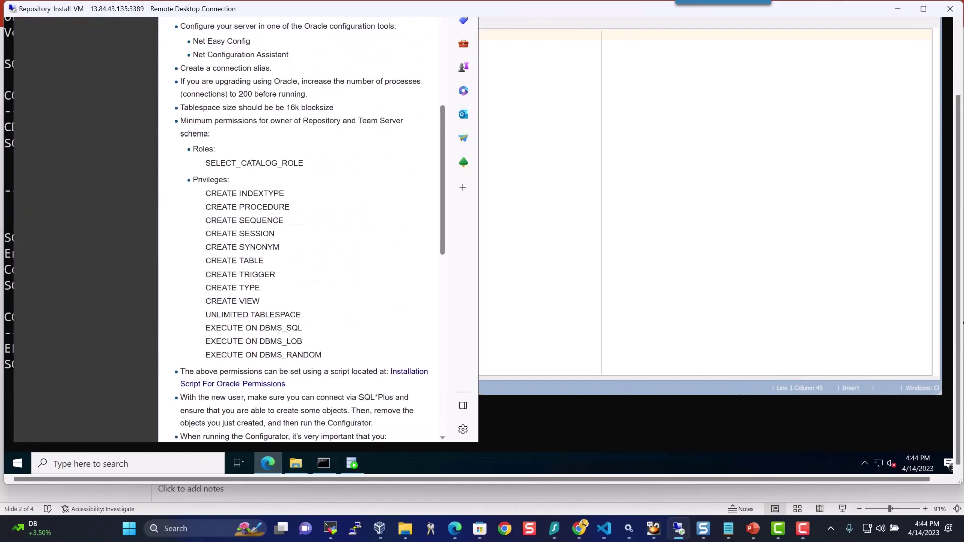
pyautogui.scroll(1, 958, 316)
pyautogui.scroll(2, 957, 316)
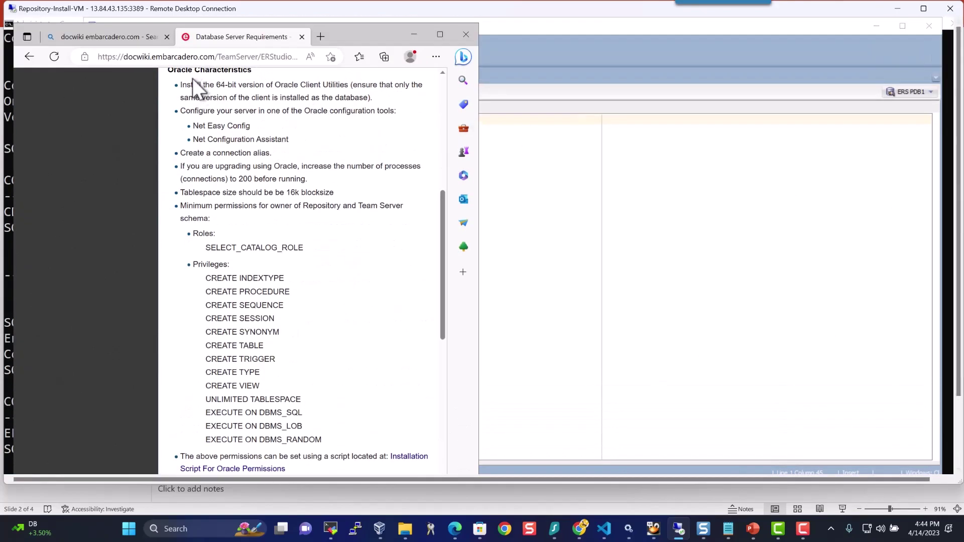
pyautogui.rightClick(28, 56)
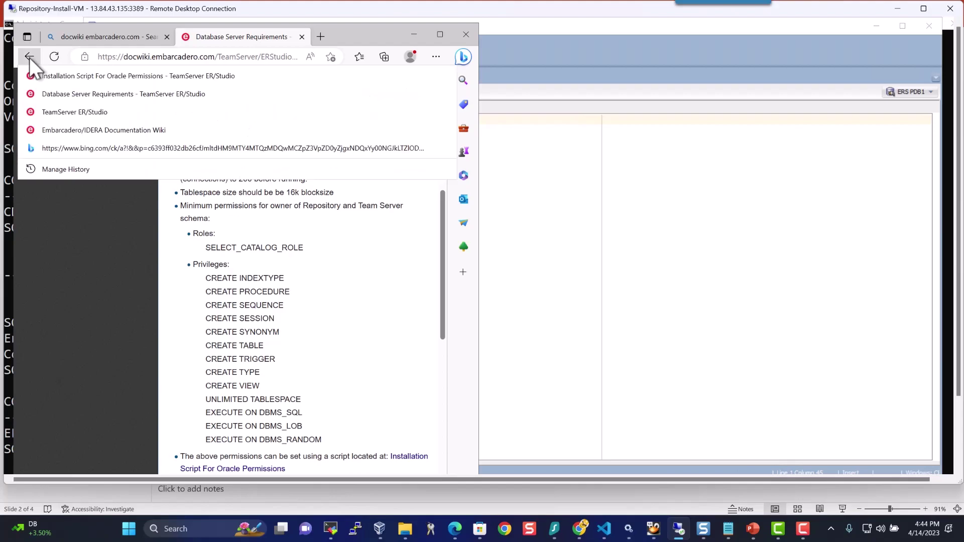
pyautogui.click(61, 111)
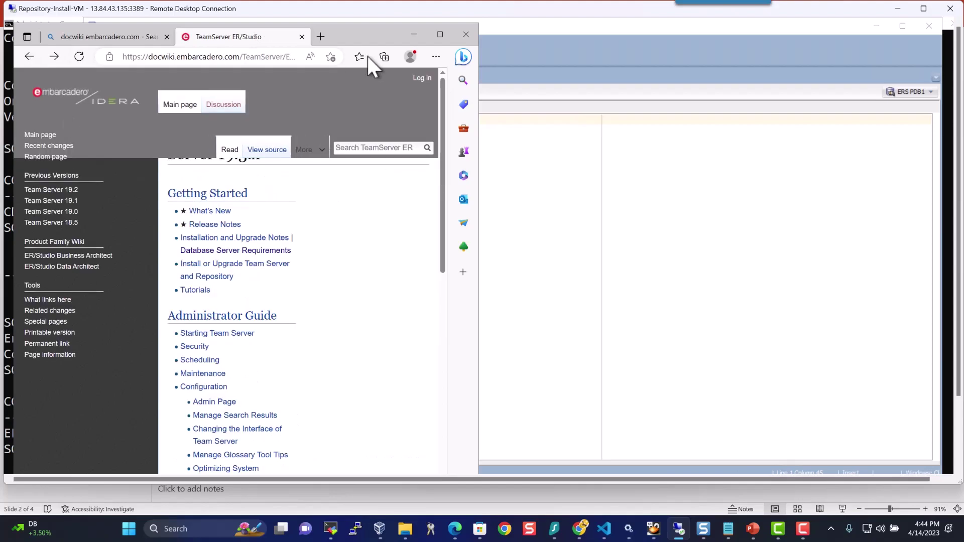
pyautogui.click(440, 34)
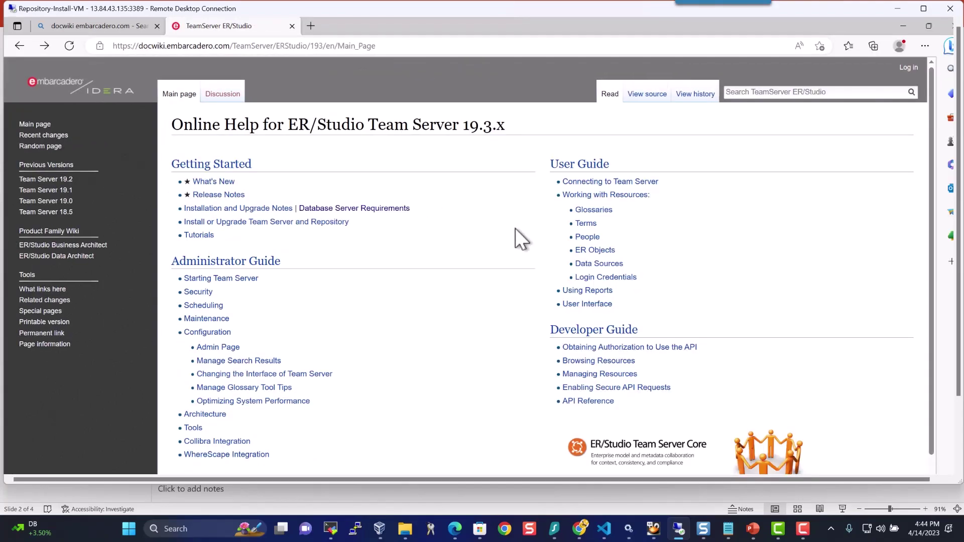
# - Open the Database Server Requirements page and follow its link to the Installation Script For Oracle Permissions
pyautogui.click(355, 209)
pyautogui.scroll(-7, 354, 221)
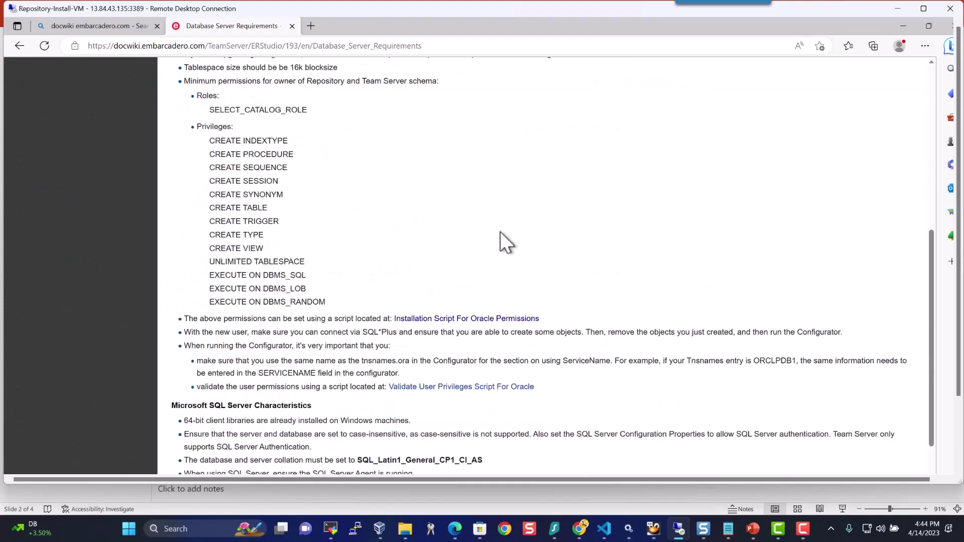
pyautogui.scroll(-1, 502, 236)
pyautogui.click(485, 247)
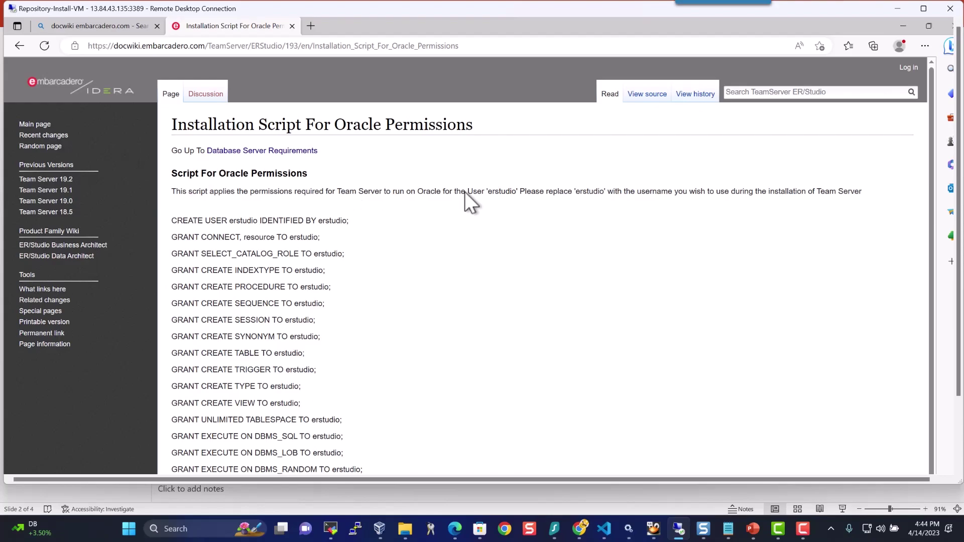
# - Examine the Oracle permissions script and its note on the username, highlighting 'erstudio' in the description
pyautogui.scroll(-1, 358, 312)
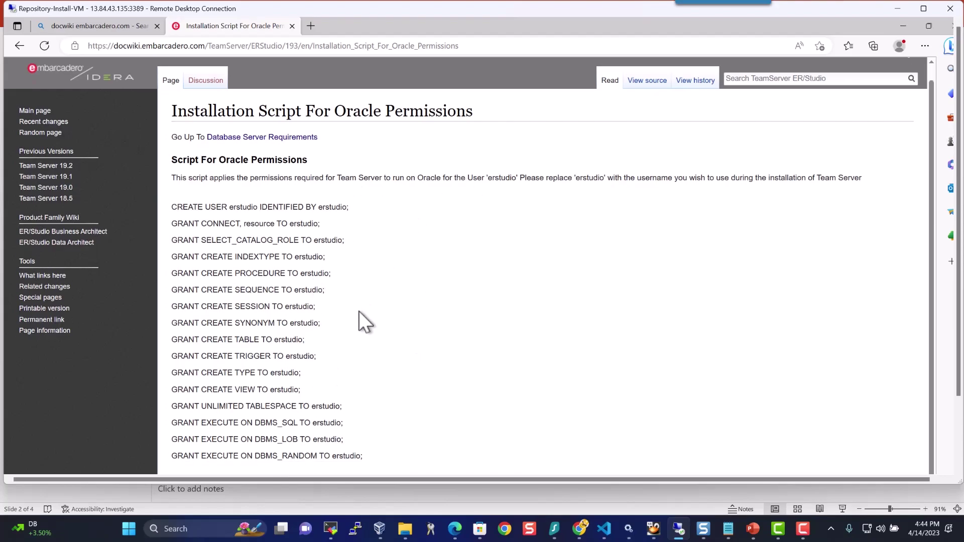
pyautogui.scroll(1, 359, 311)
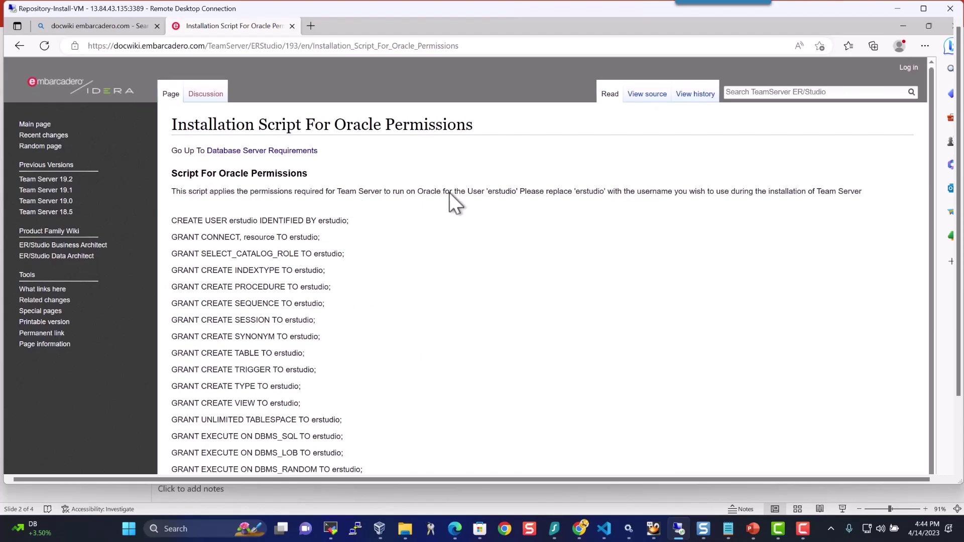
pyautogui.moveTo(513, 192); pyautogui.dragTo(516, 192)
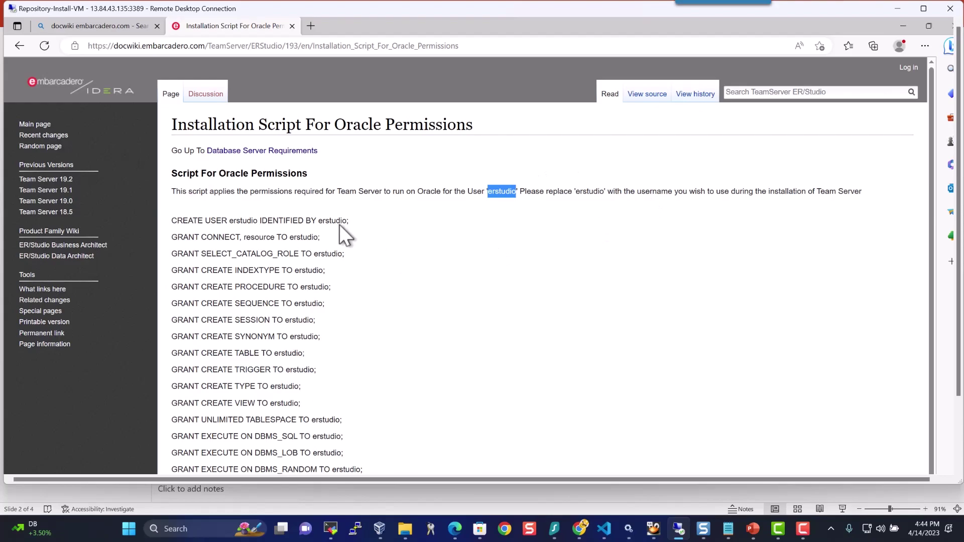
pyautogui.scroll(-1, 592, 274)
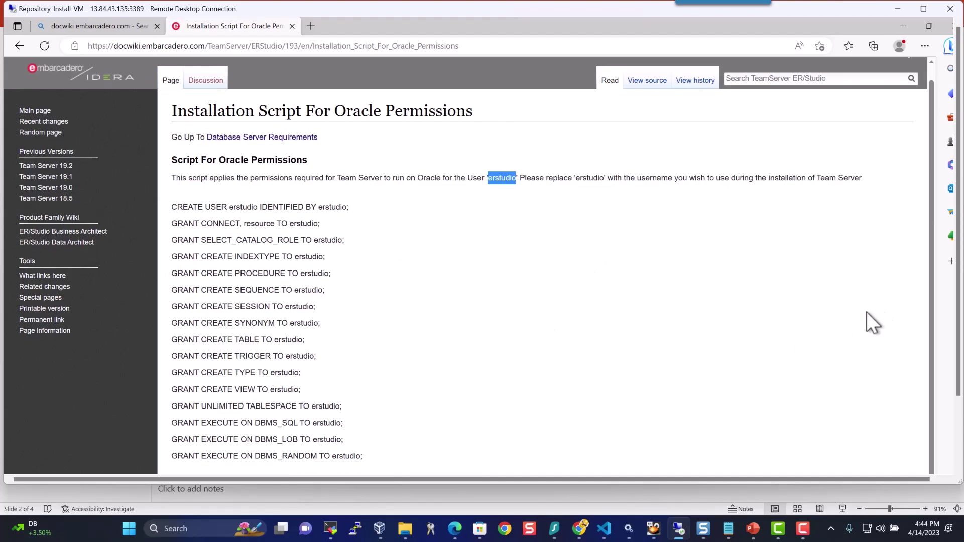
# - Switch back to Oracle SQL Developer, run the whole erstudio user and grants worksheet as a script on ERS PDB1, and enlarge the script output
pyautogui.moveTo(959, 302); pyautogui.dragTo(959, 369)
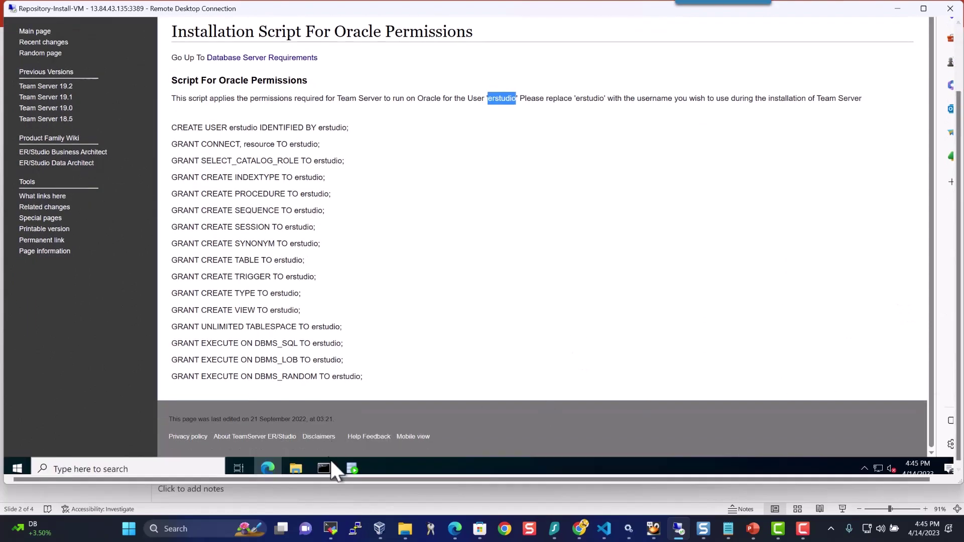
pyautogui.click(354, 468)
pyautogui.moveTo(958, 327); pyautogui.dragTo(956, 264)
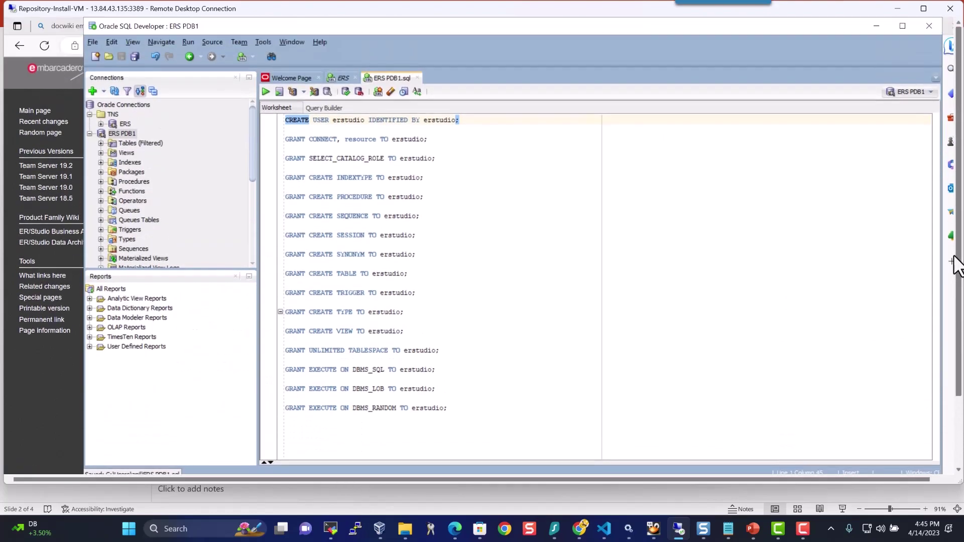
pyautogui.click(284, 120)
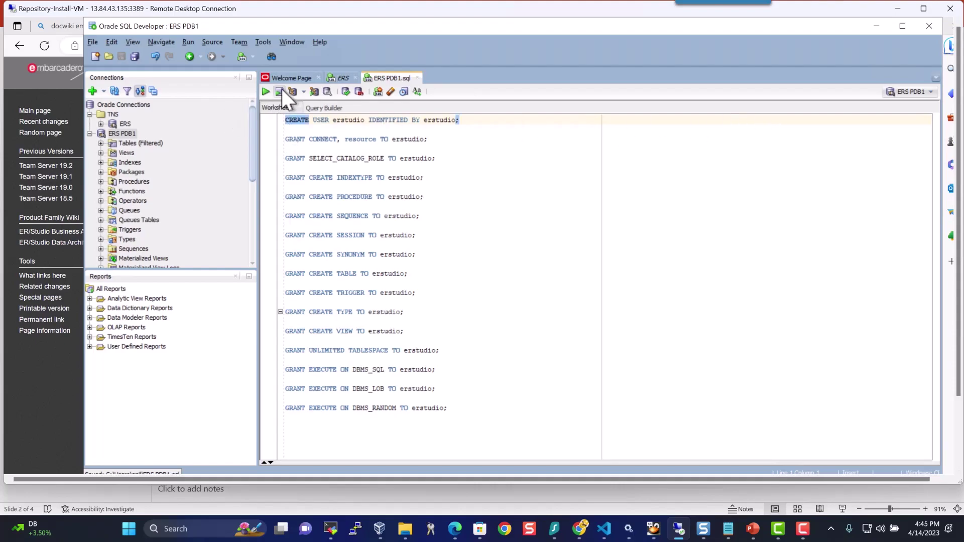
pyautogui.click(281, 90)
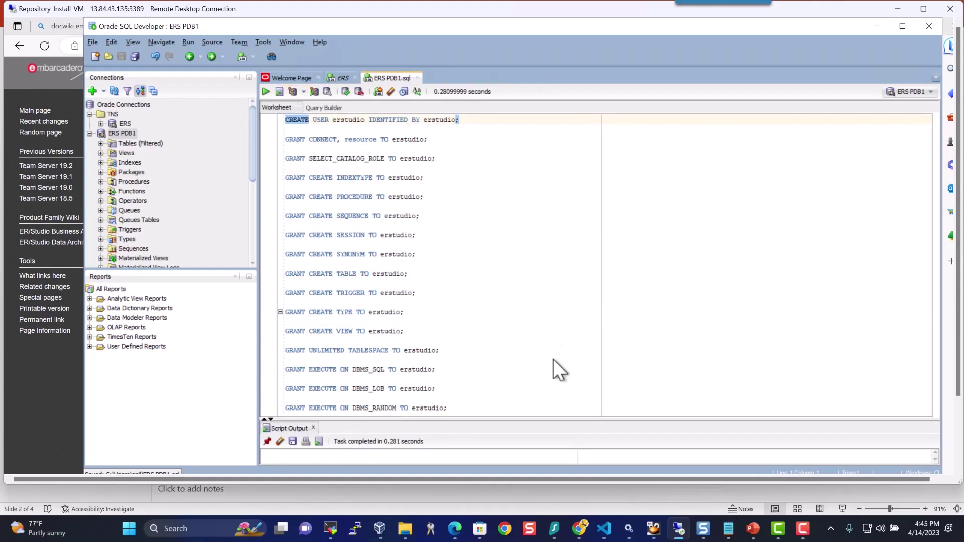
pyautogui.moveTo(524, 419); pyautogui.dragTo(528, 191)
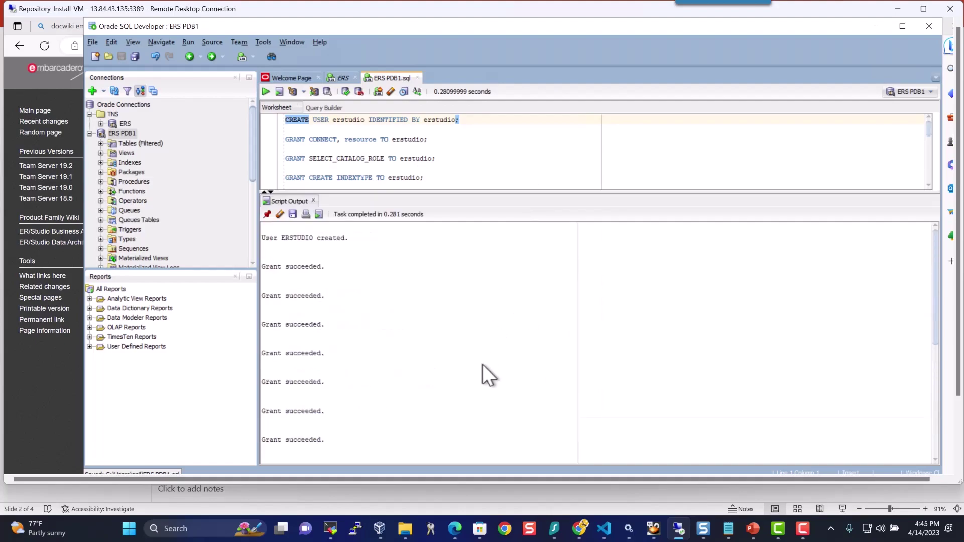
# - Open the properties of the ERS PDB1 connection and set the name to ERSTUDIO ERS PDB1 and the username to erstudio
pyautogui.doubleClick(101, 133)
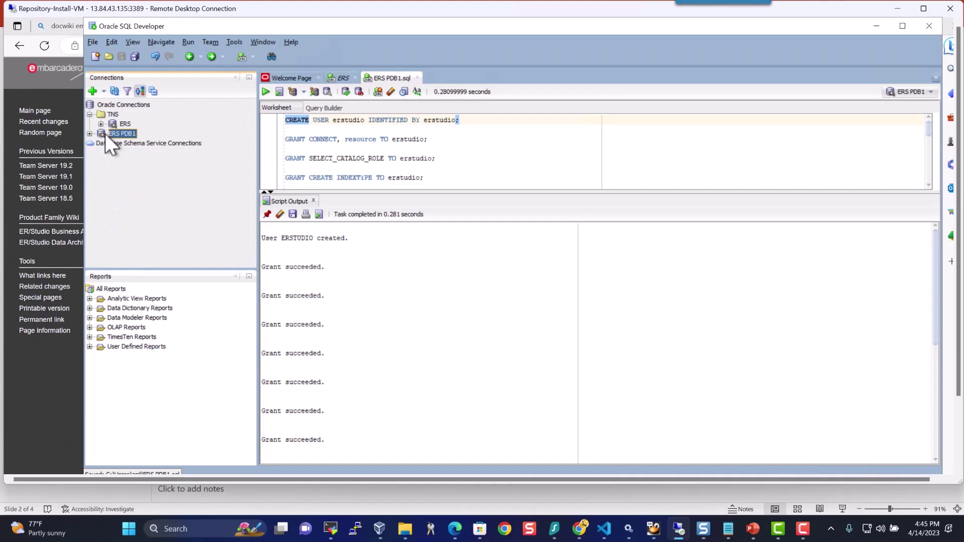
pyautogui.rightClick(107, 134)
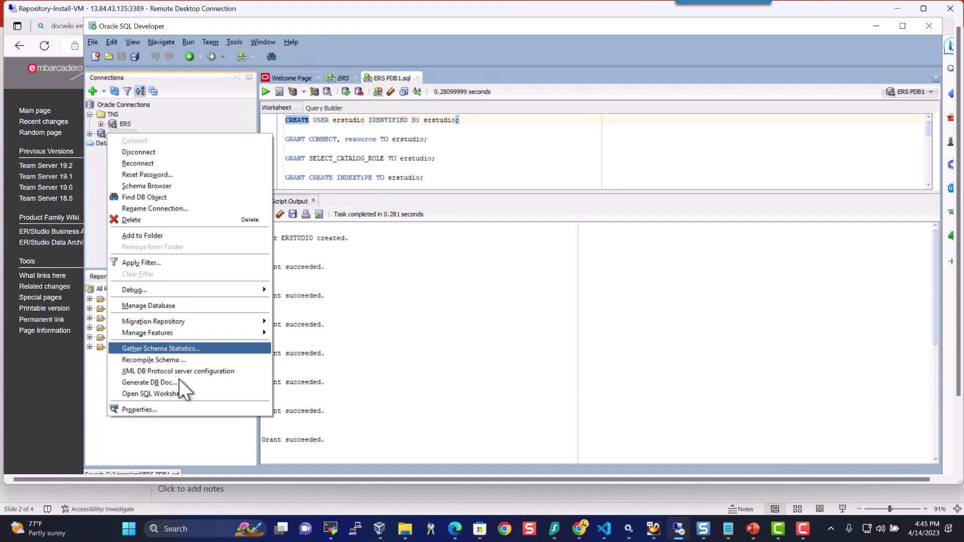
pyautogui.click(185, 408)
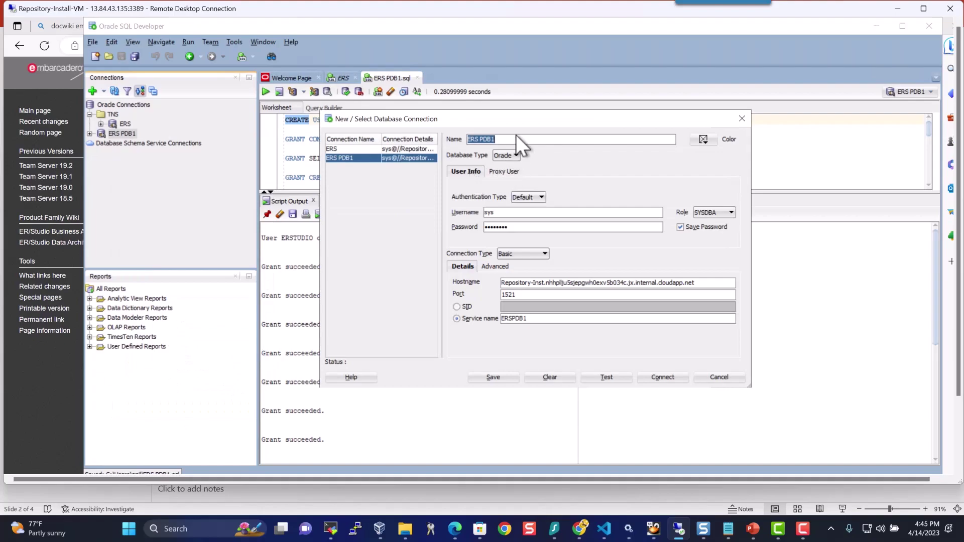
pyautogui.press('Home')
pyautogui.write('ER')
pyautogui.write('ST')
pyautogui.write('ert')
pyautogui.write('=')
pyautogui.write('tudio')
pyautogui.press('Tab')
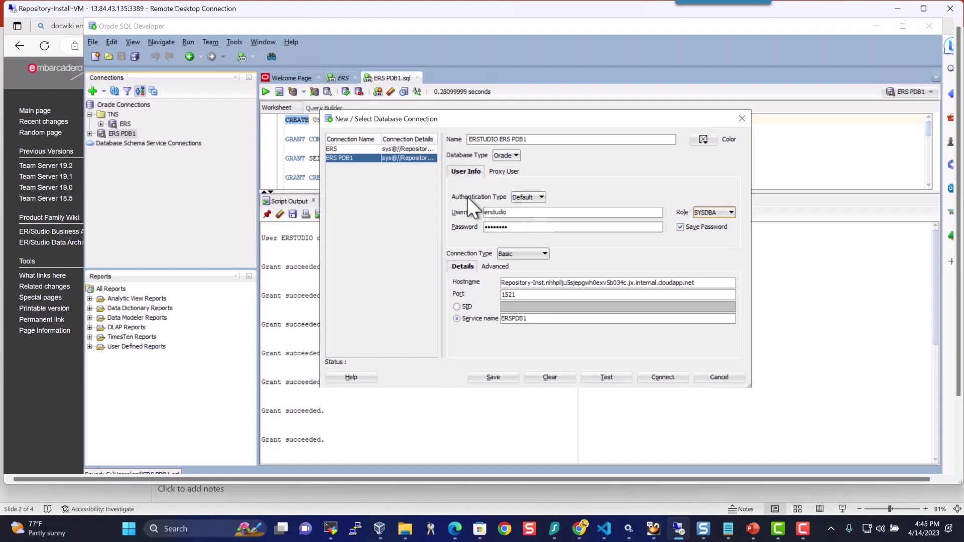
# - Set the connection's role to default, enter the account password, and test and save the connection
pyautogui.hotkey('alt', 'Down')
pyautogui.press('Up')
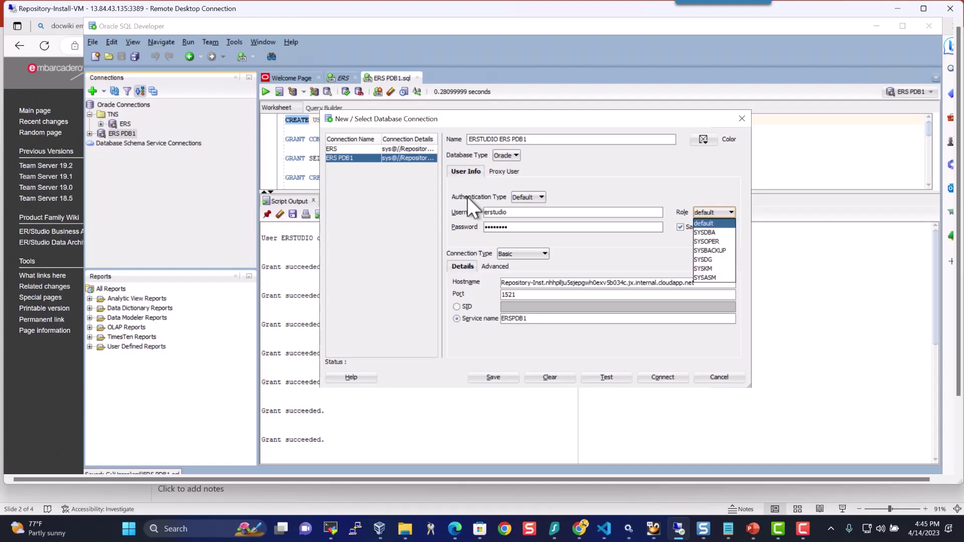
pyautogui.press('Tab')
pyautogui.write('********')
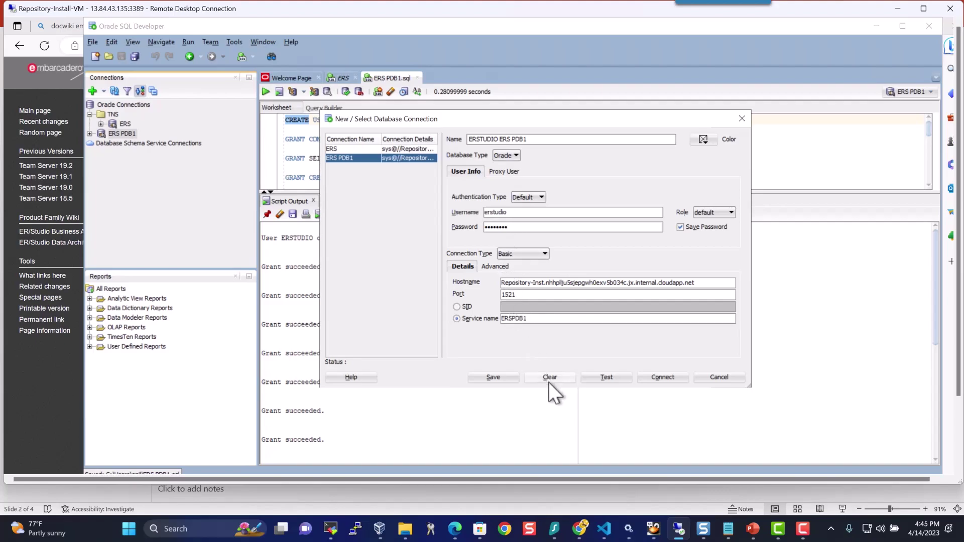
pyautogui.click(599, 375)
pyautogui.click(503, 377)
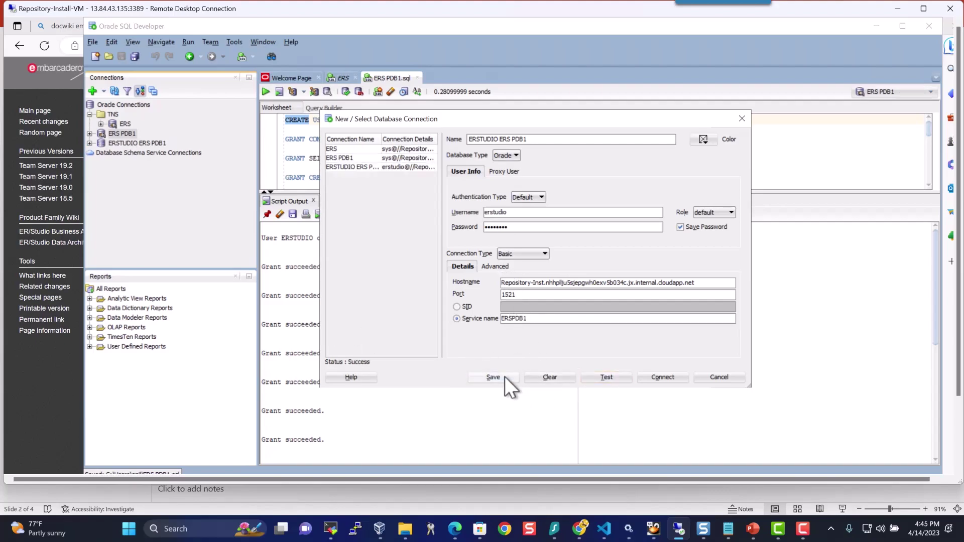
# - Connect to ERSTUDIO ERS PDB1 and start a create table statement for sample, with empty parentheses and a terminating slash
pyautogui.click(658, 377)
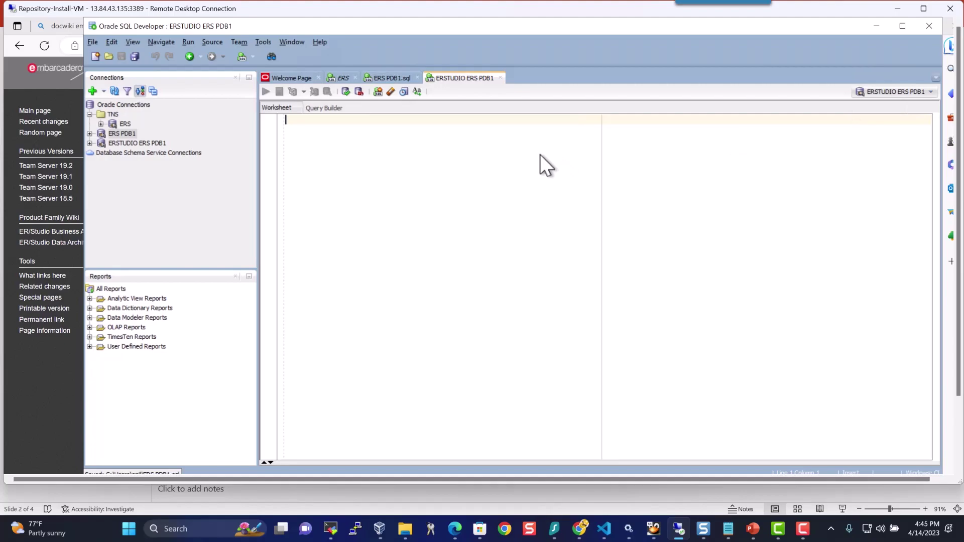
pyautogui.write('create ')
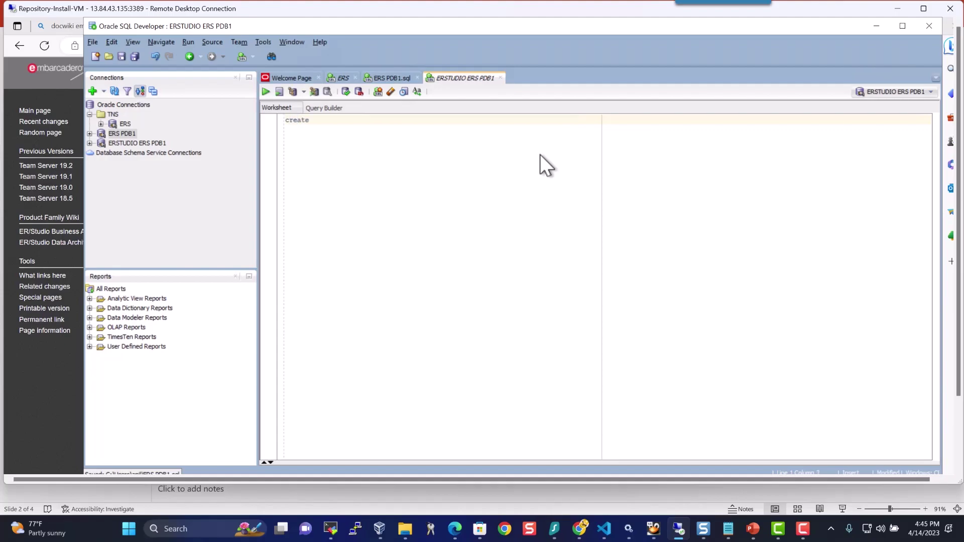
pyautogui.write('table c')
pyautogui.write('ample')
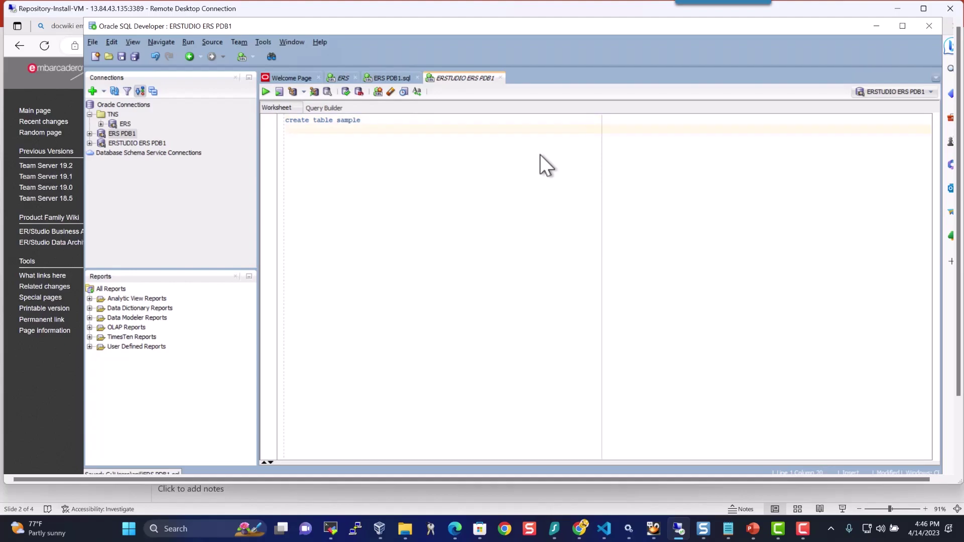
pyautogui.press('Return')
pyautogui.write('(')
pyautogui.press('Return')
pyautogui.write(')')
pyautogui.press('Return')
pyautogui.write('/')
# - Add a column c1 of type number inside the parentheses of the create table statement
pyautogui.press('Up')
pyautogui.press('Return')
pyautogui.press('Up')
pyautogui.press('Return')
pyautogui.press('Up')
pyautogui.press('Tab')
pyautogui.write('c1 ')
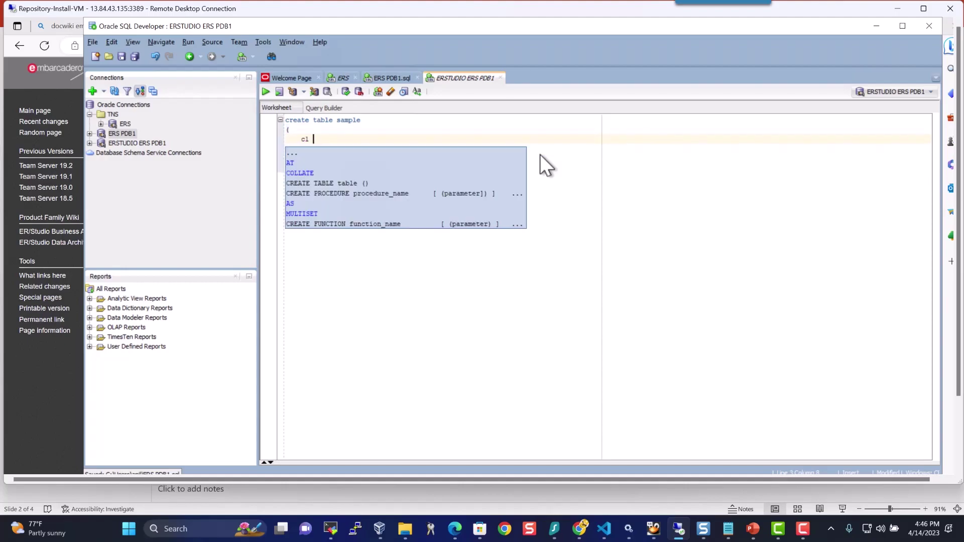
pyautogui.write('number')
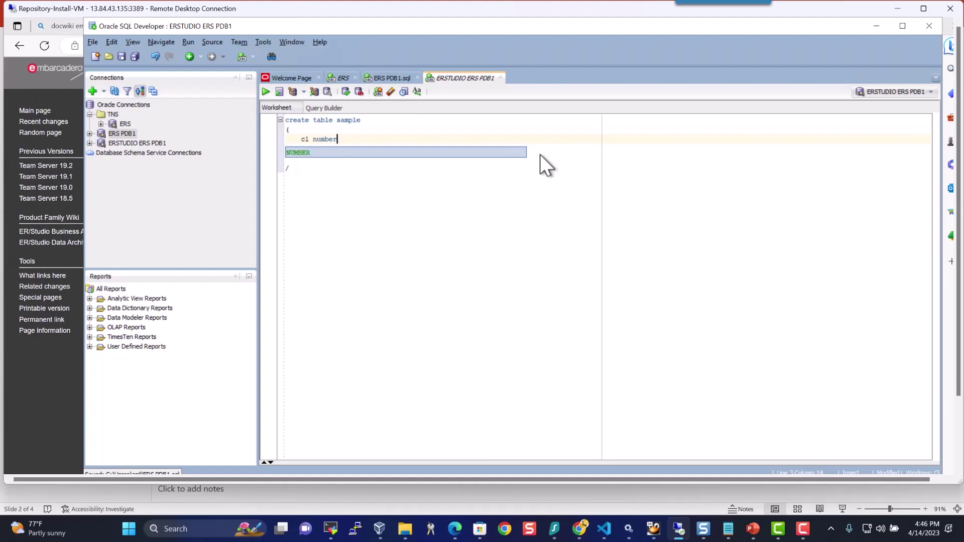
pyautogui.press('Return')
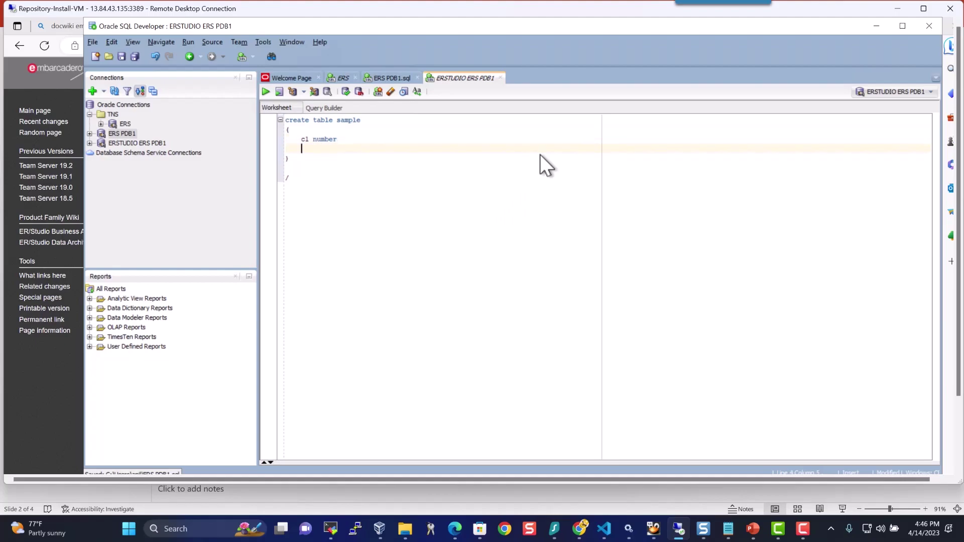
# - Run the complete create table sample statement and enlarge the script output area
pyautogui.moveTo(300, 184); pyautogui.dragTo(277, 101)
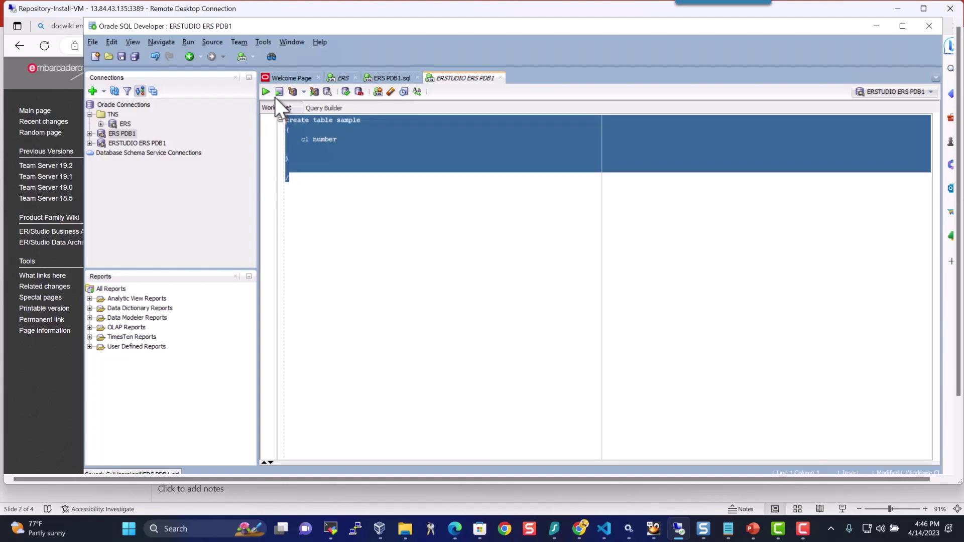
pyautogui.click(264, 91)
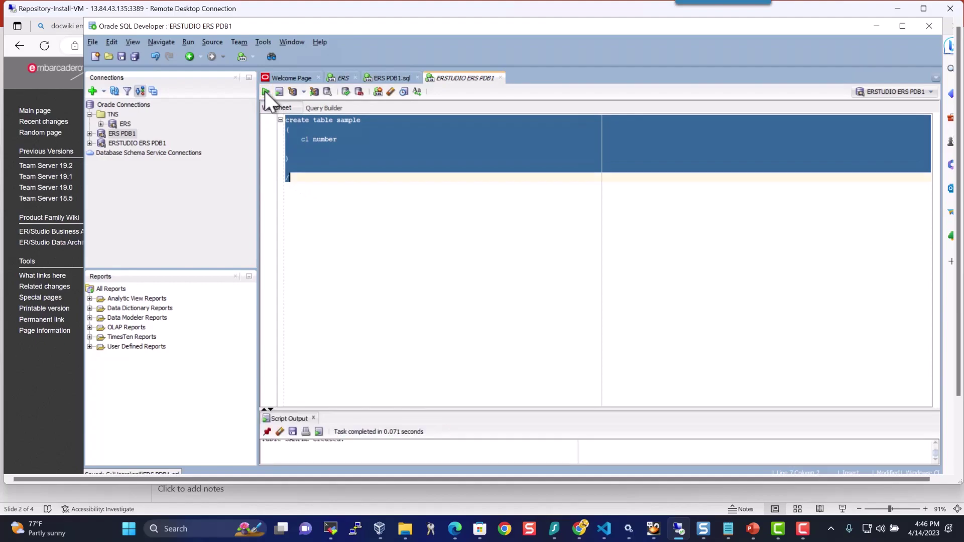
pyautogui.moveTo(443, 408); pyautogui.dragTo(454, 309)
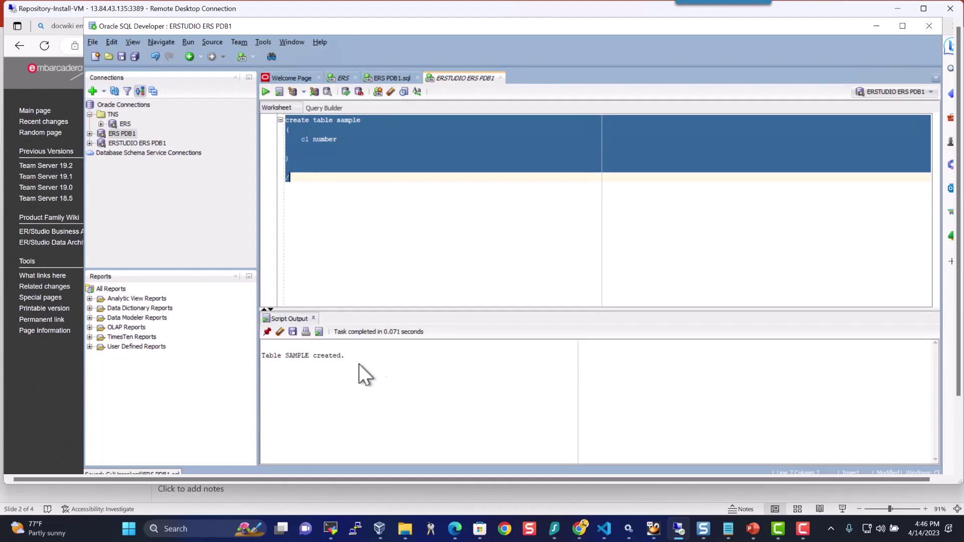
# - Look at the tables under the ERS PDB1 connection and collapse the connection again
pyautogui.click(90, 134)
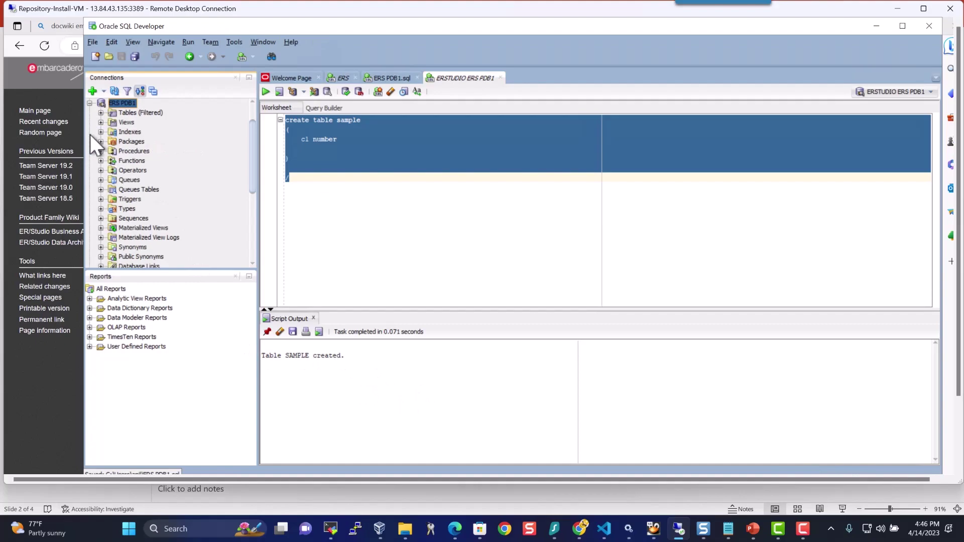
pyautogui.click(100, 113)
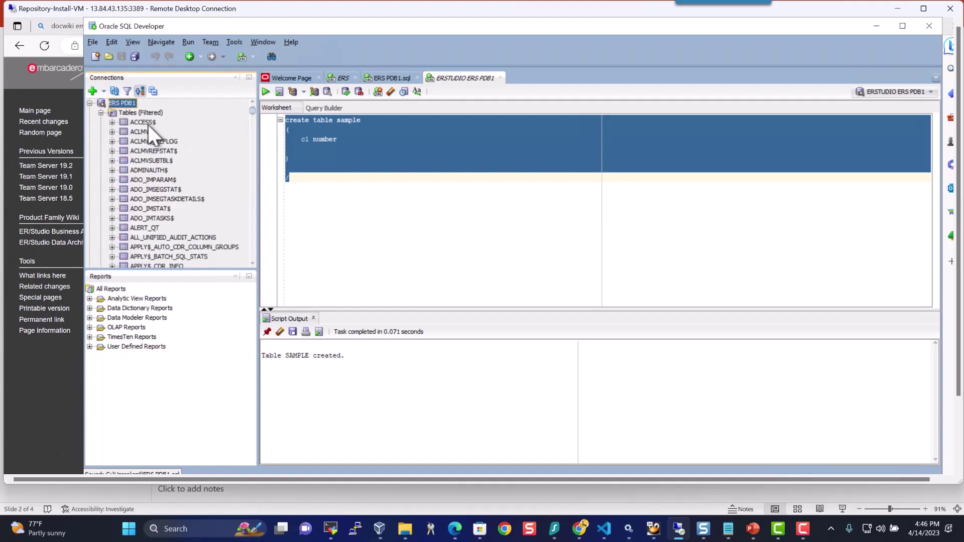
pyautogui.click(100, 113)
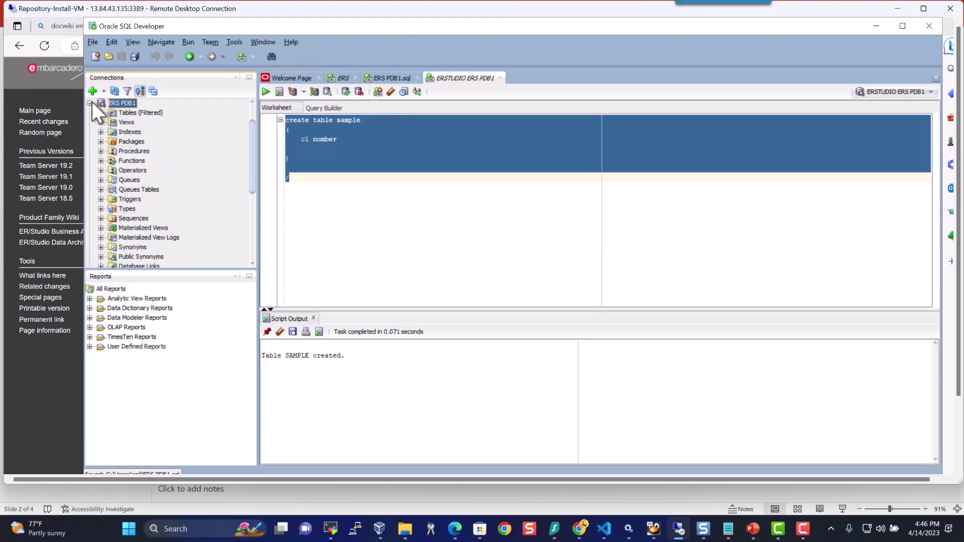
pyautogui.click(90, 103)
# - Expand the tables of the ERSTUDIO ERS PDB1 connection and view the column definitions of the SAMPLE table
pyautogui.click(90, 143)
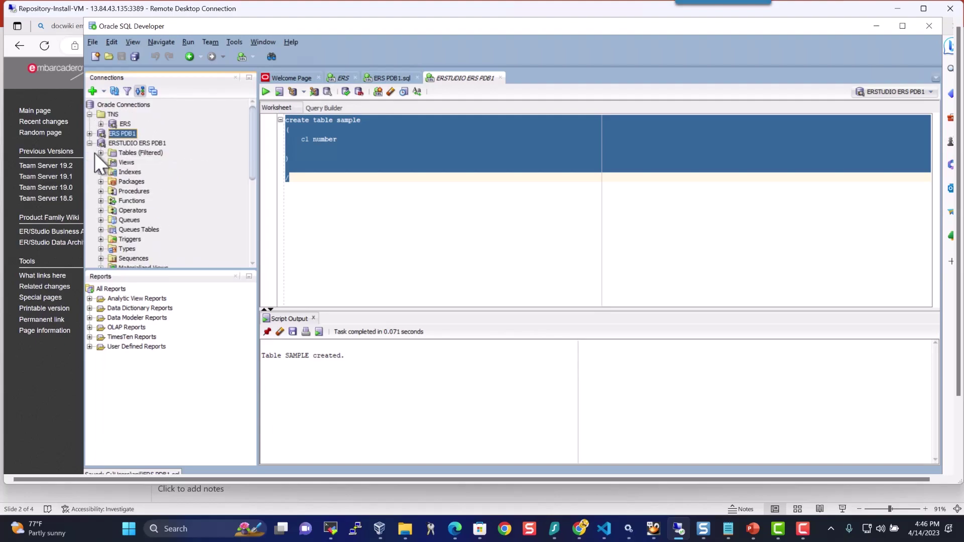
pyautogui.click(101, 152)
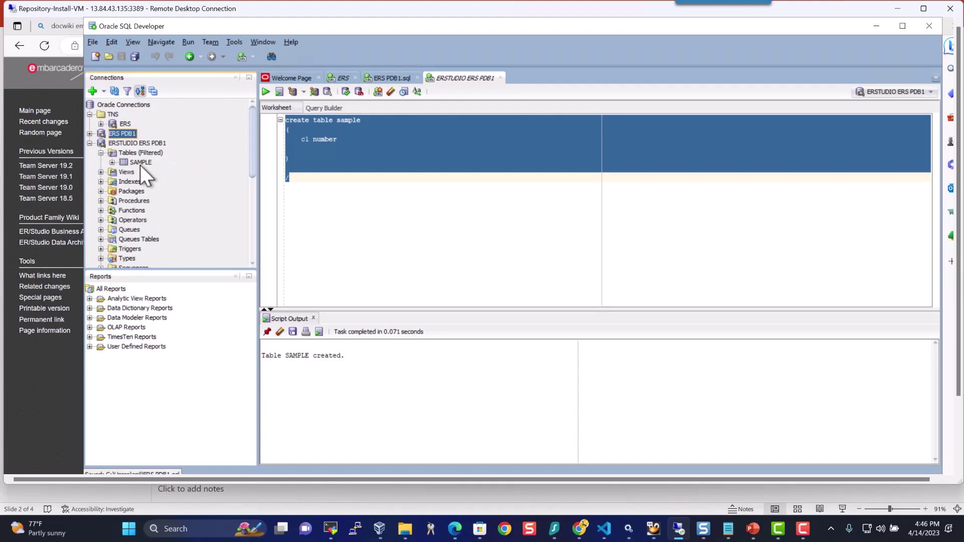
pyautogui.doubleClick(140, 162)
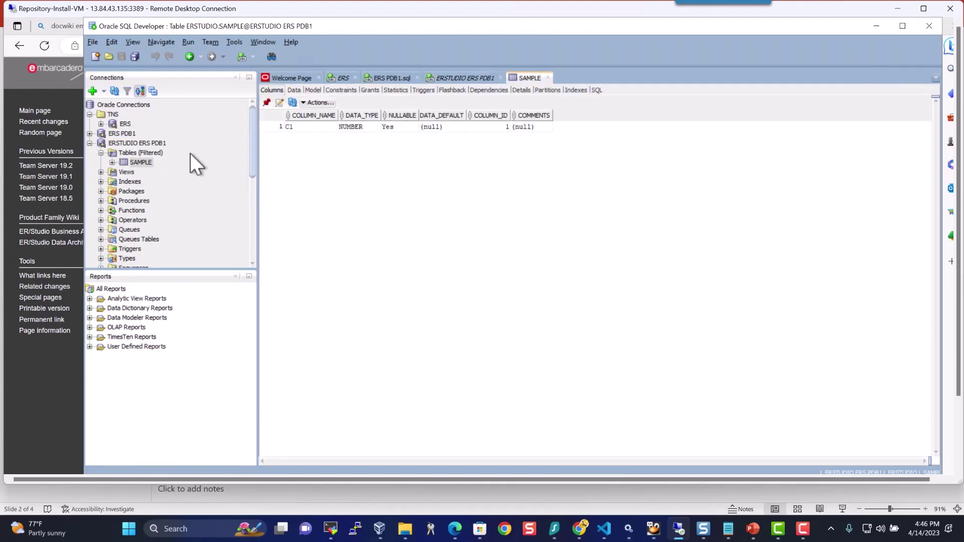
pyautogui.rightClick(139, 161)
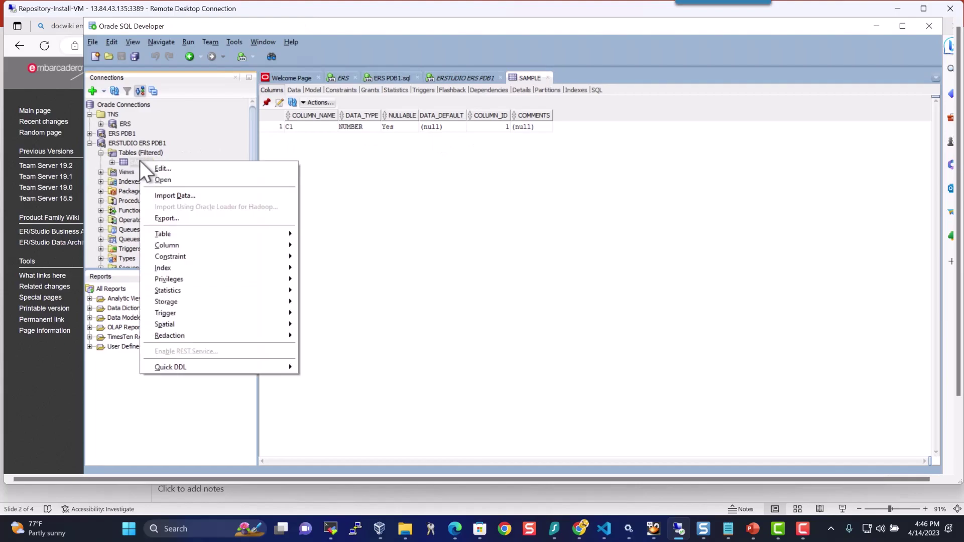
pyautogui.click(119, 146)
# - Return to the ERSTUDIO ERS PDB1 worksheet and append the statement drop table sample; below the create table statement
pyautogui.click(470, 78)
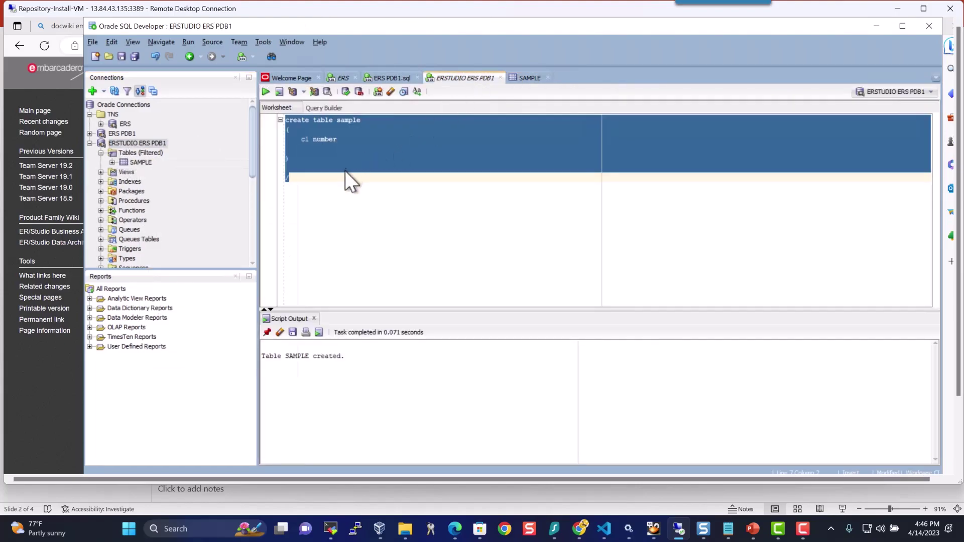
pyautogui.click(338, 185)
pyautogui.press('Return')
pyautogui.press('Return')
pyautogui.write('drop tab')
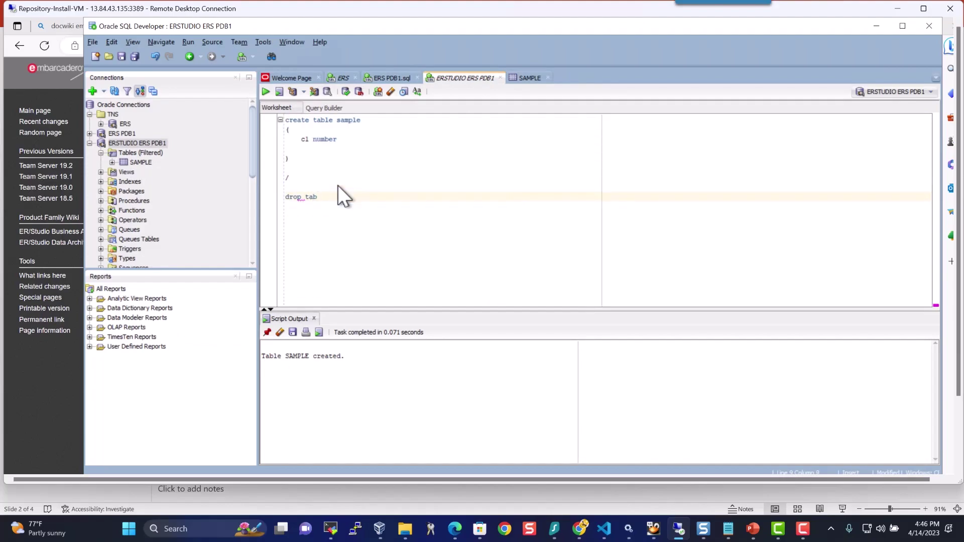
pyautogui.write('le sample;')
pyautogui.press('Return')
# - Run only the drop table sample statement and refresh the table list of the ERSTUDIO ERS PDB1 connection
pyautogui.hotkey('shift', 'Up')
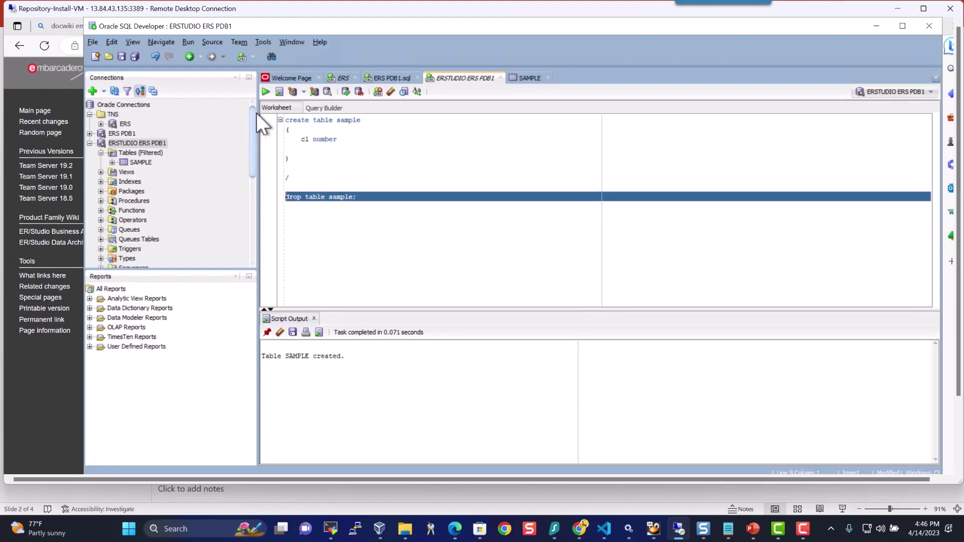
pyautogui.click(265, 91)
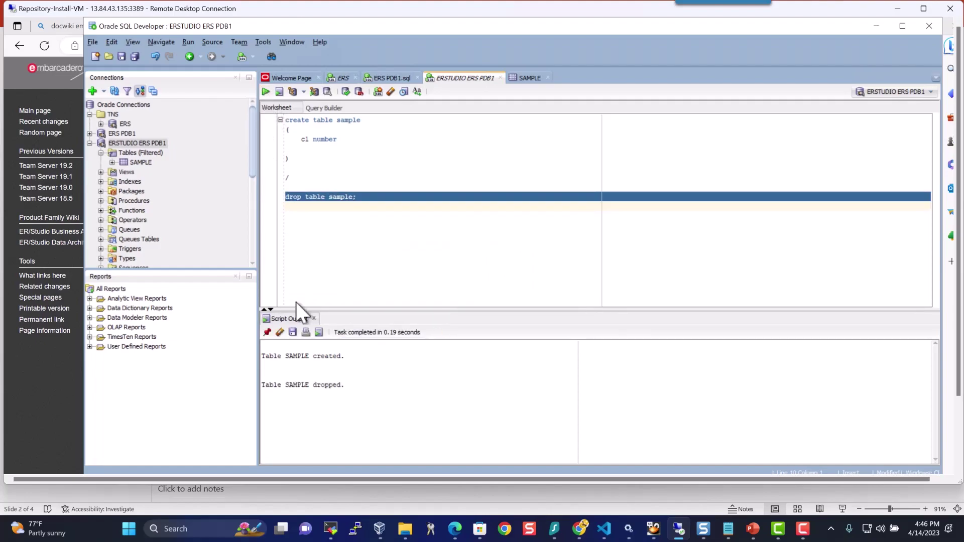
pyautogui.rightClick(140, 153)
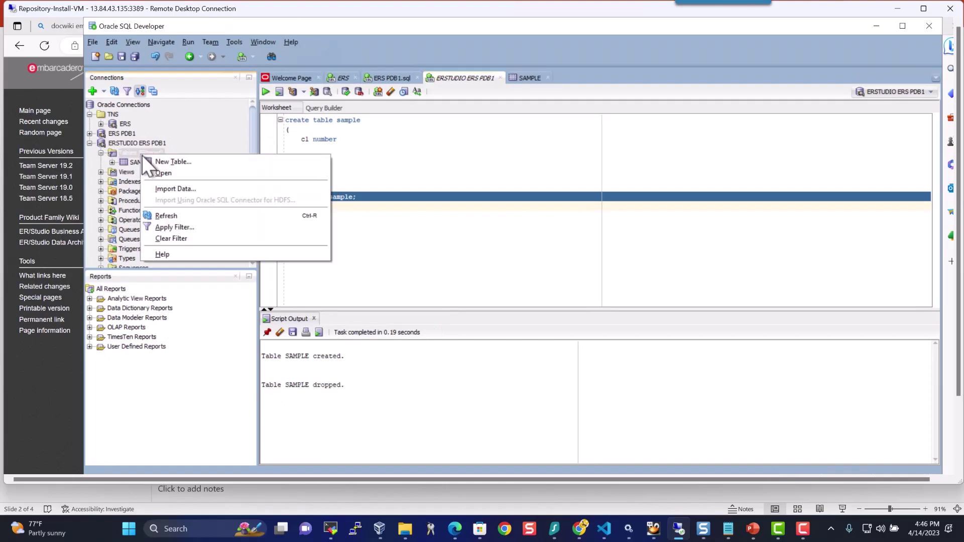
pyautogui.click(164, 218)
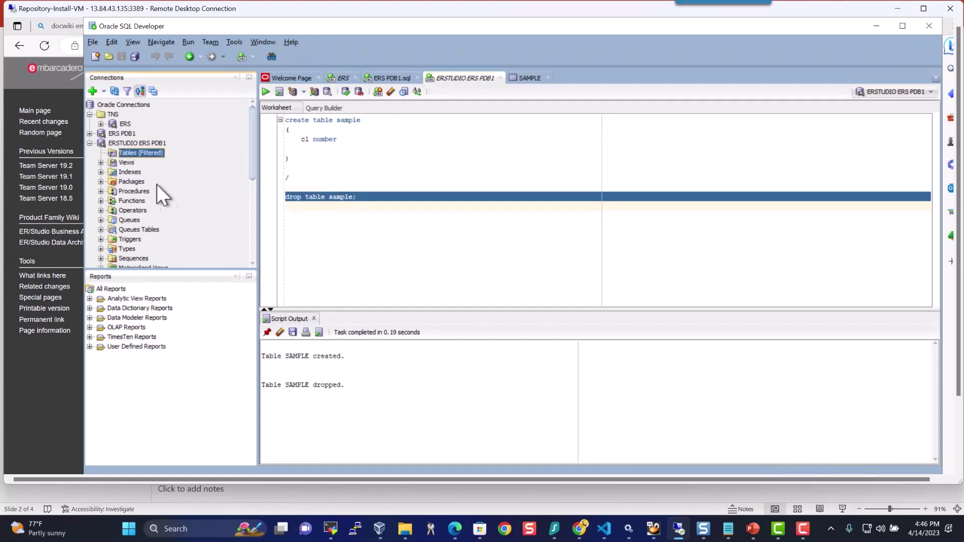